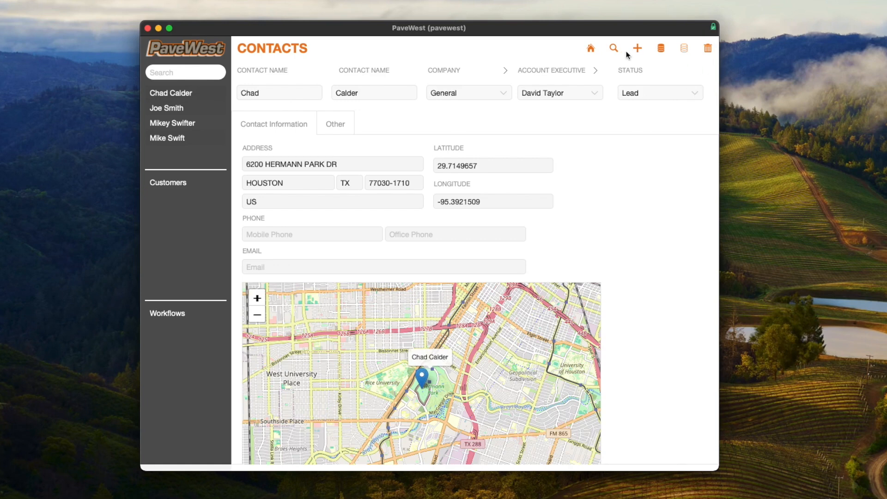
Step: Search the contact records by the contact's first and last name, and close the search
click(614, 49)
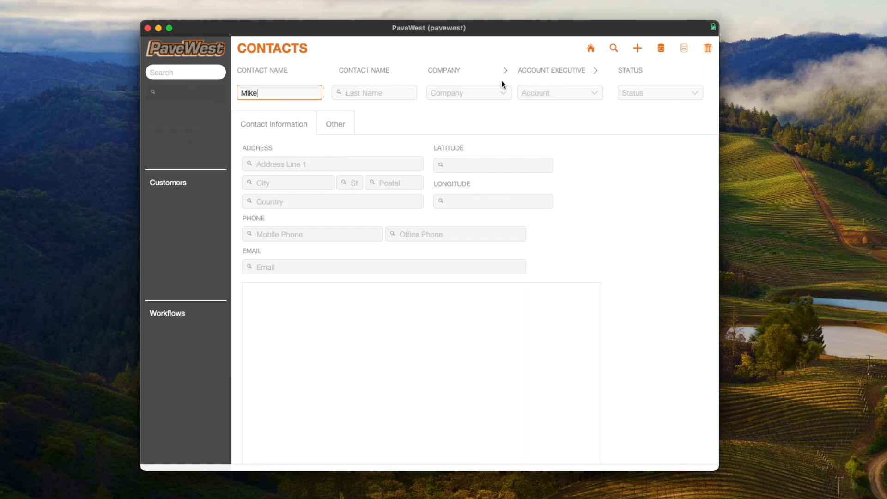
key(Tab)
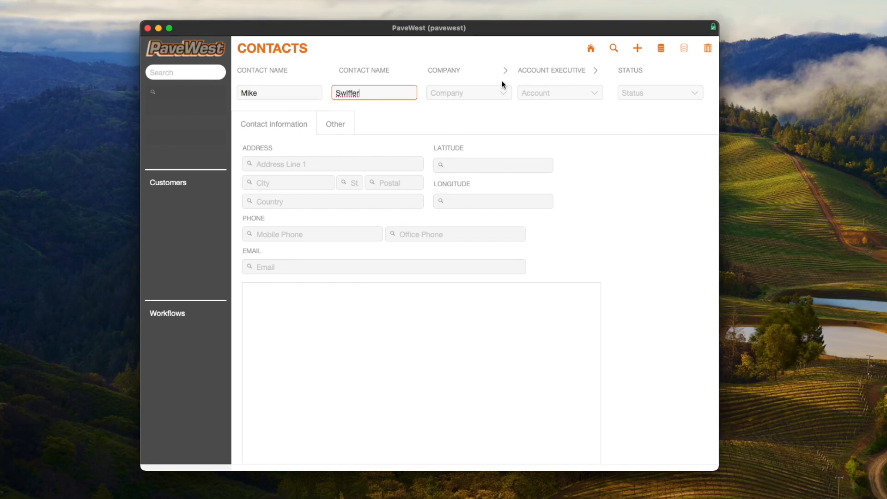
key(Return)
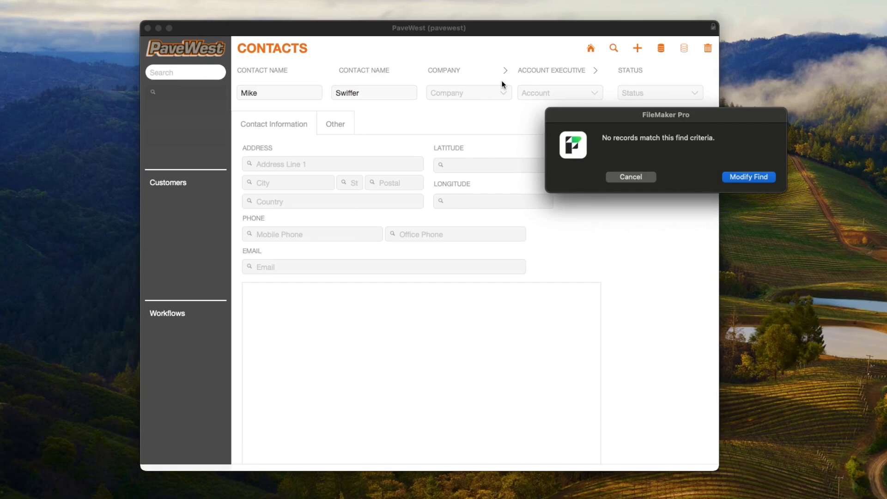
key(Escape)
Step: Run the Add Contact workflow and submit the contact's first name, last name and the company Taco Bell
click(168, 314)
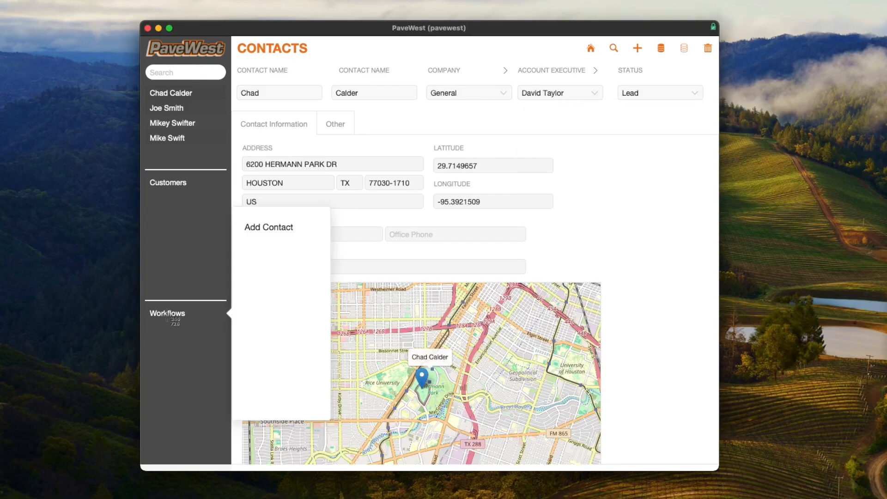
click(270, 228)
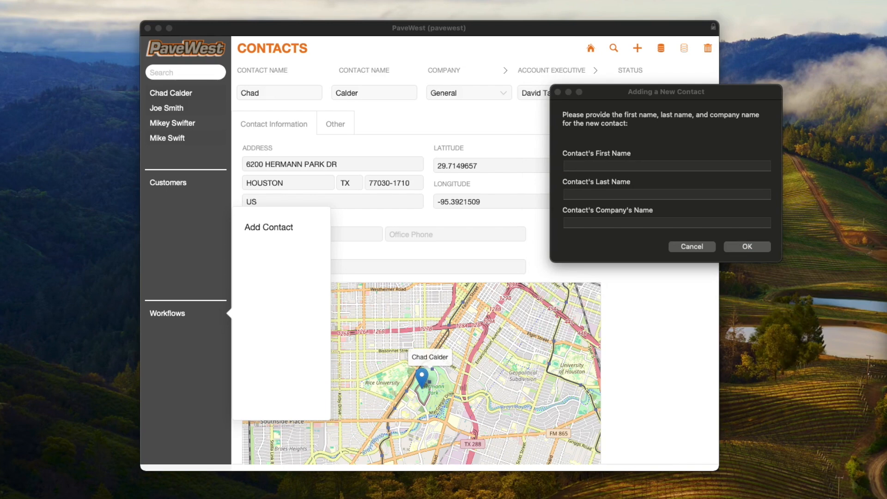
click(589, 167)
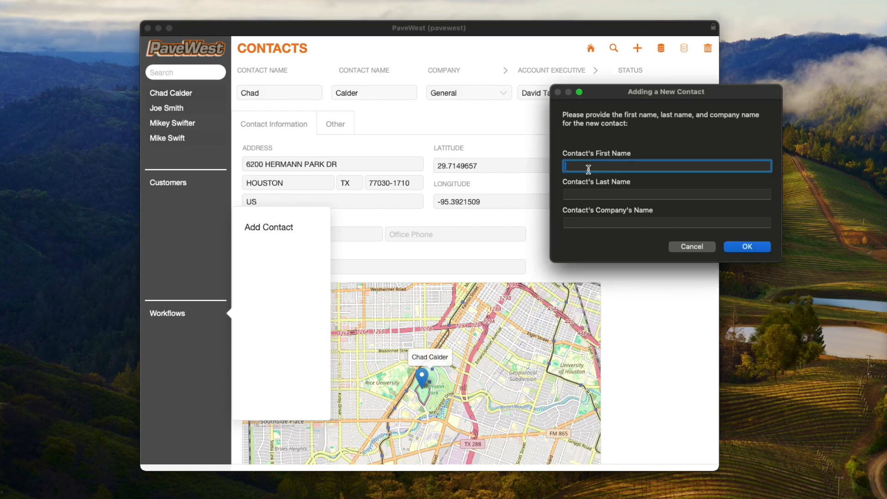
key(Tab)
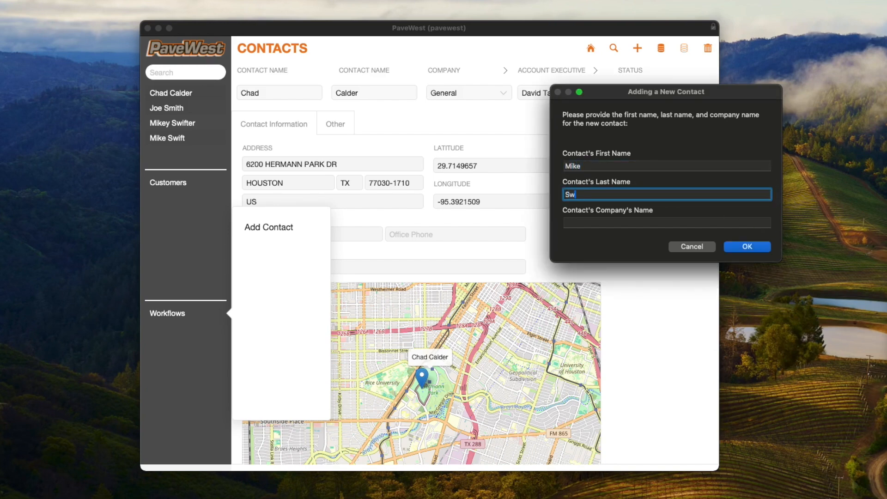
key(Tab)
text(Taco Bell)
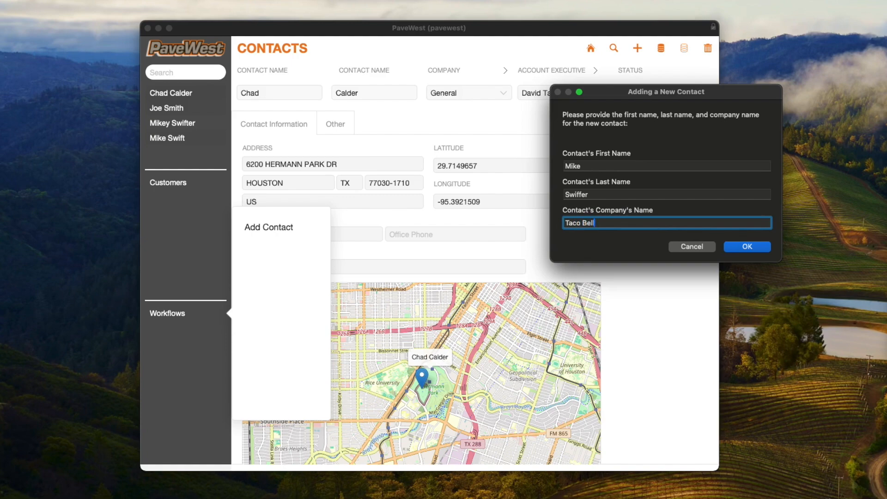
click(758, 249)
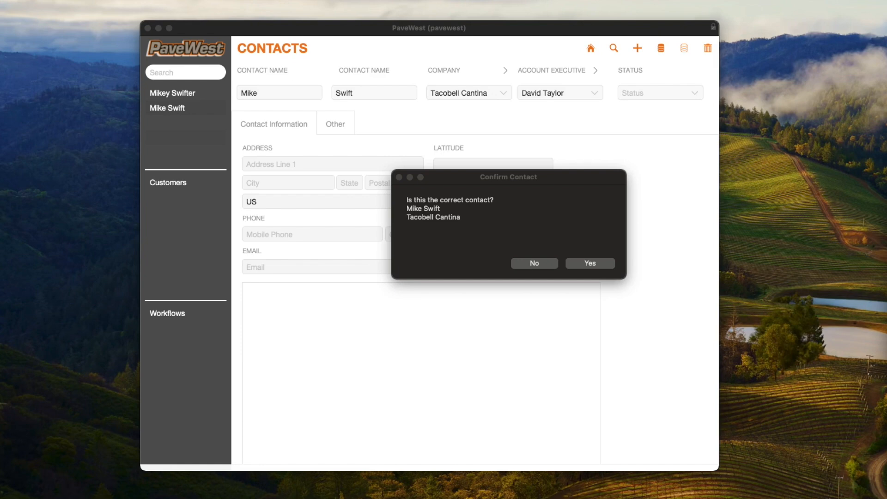
Step: Reject the suggested contact, continue to the company search, and decline Tacobell Cantina and TacoTacoTacos as the company
click(543, 265)
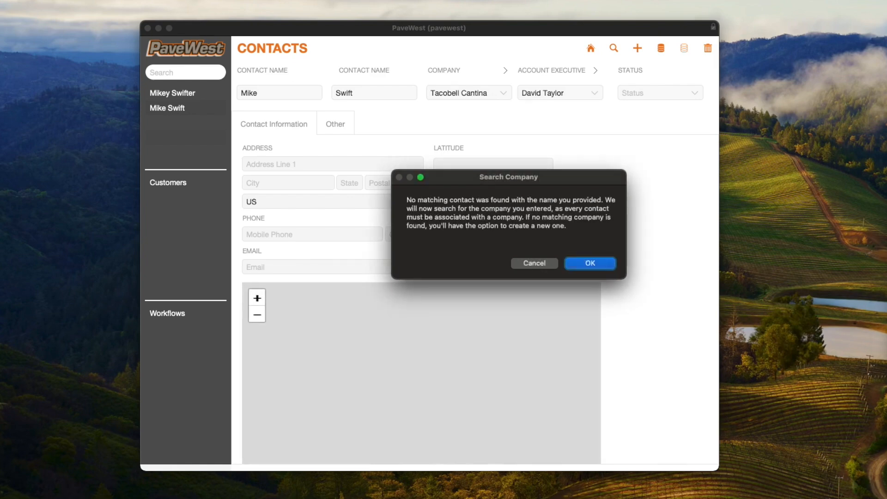
key(Return)
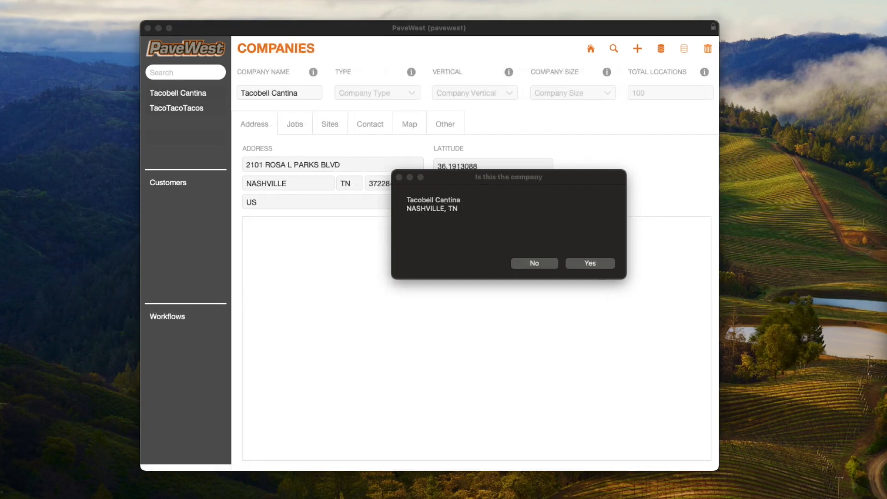
click(533, 265)
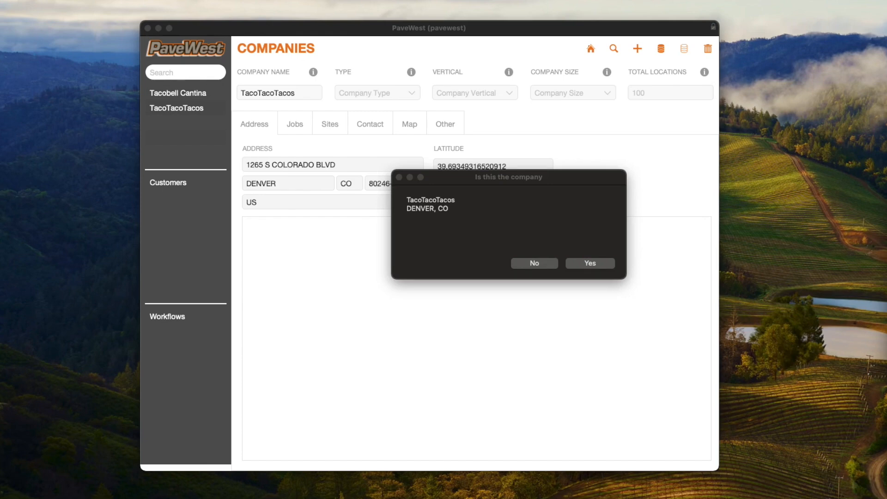
click(543, 265)
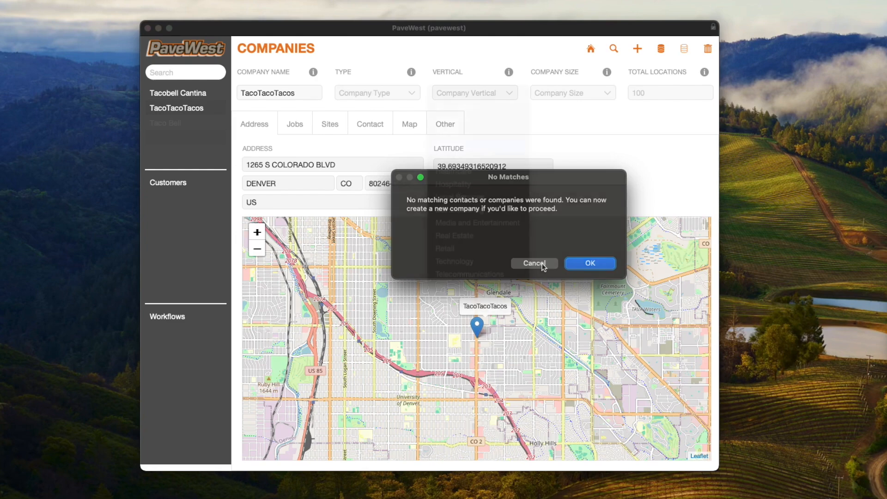
Step: Complete the new Taco Bell company with type Enterprise, vertical Food Service, size 50,001+ employees and 1000 total locations
click(578, 98)
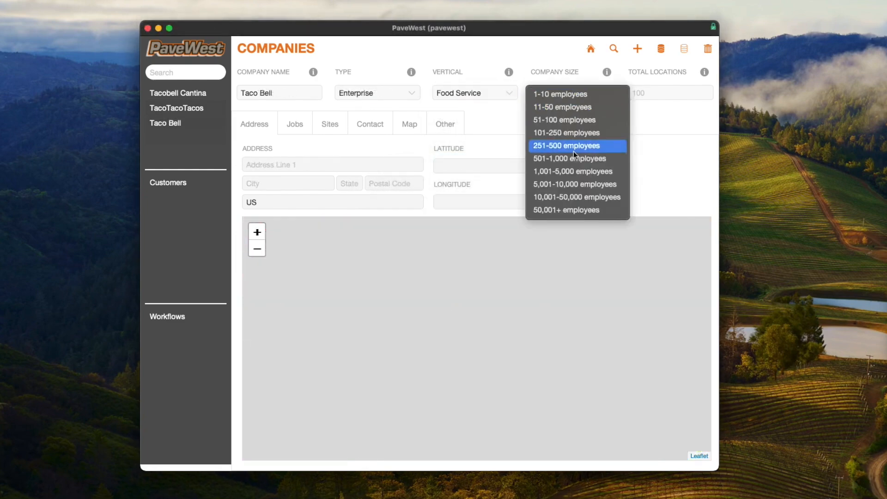
click(573, 210)
click(687, 93)
text(1000)
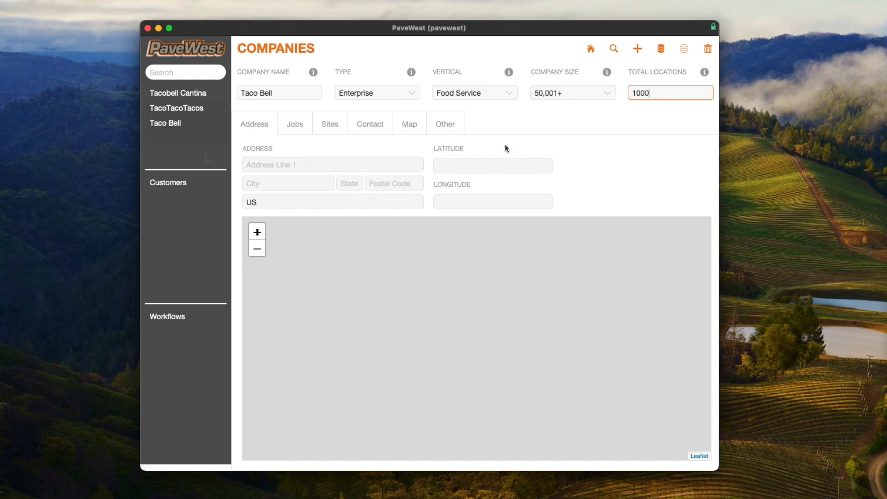
Step: Fill in the Taco Bell company's street address, city, state and postal code, and commit the record
click(313, 162)
key(Tab)
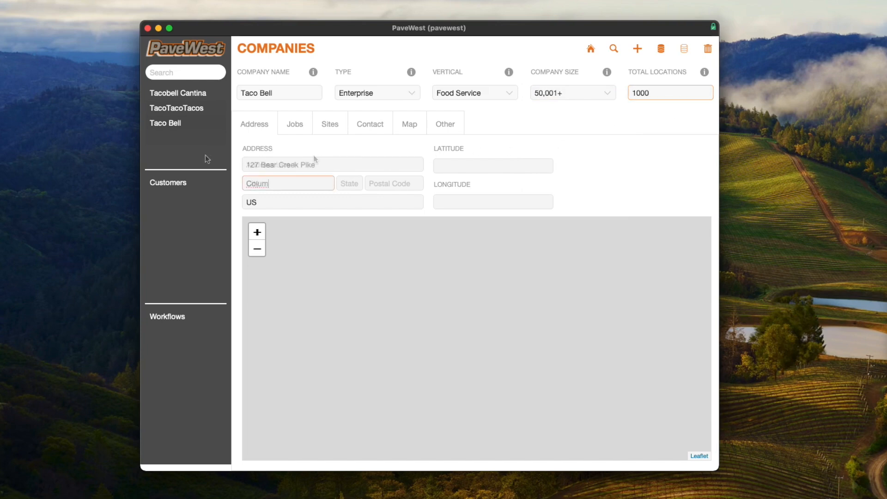
key(Tab)
key(Tab)
key(Return)
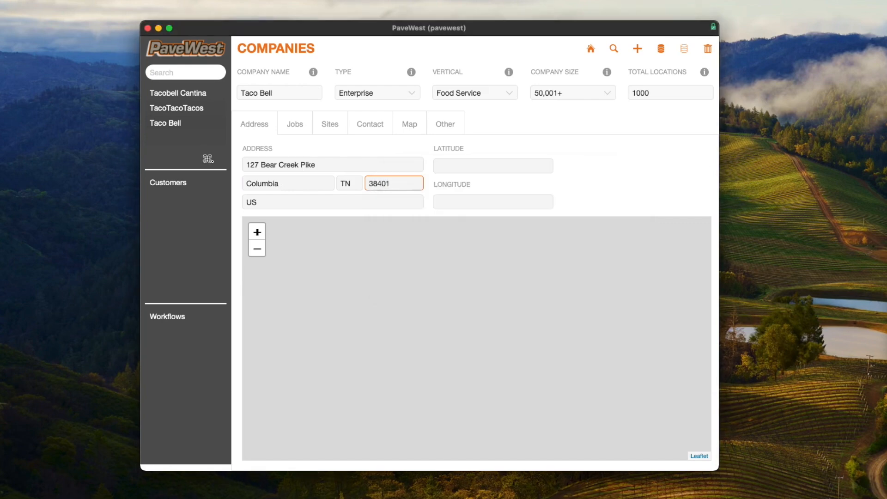
key(Tab)
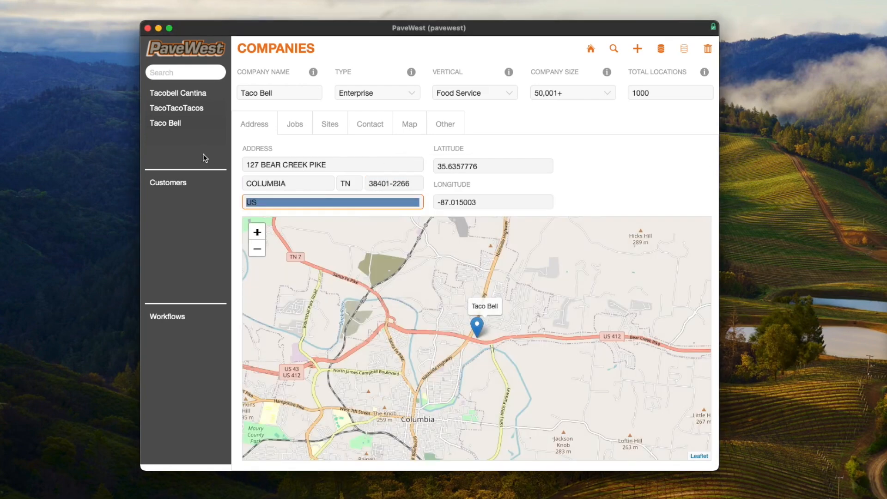
click(640, 181)
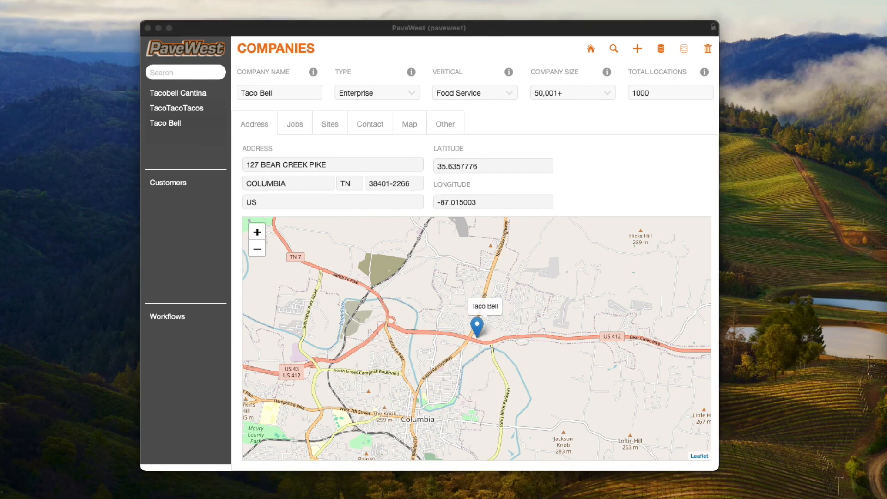
Step: Run the Add Contact workflow again and submit the same contact's first and last name with the company Taco Bell
click(171, 323)
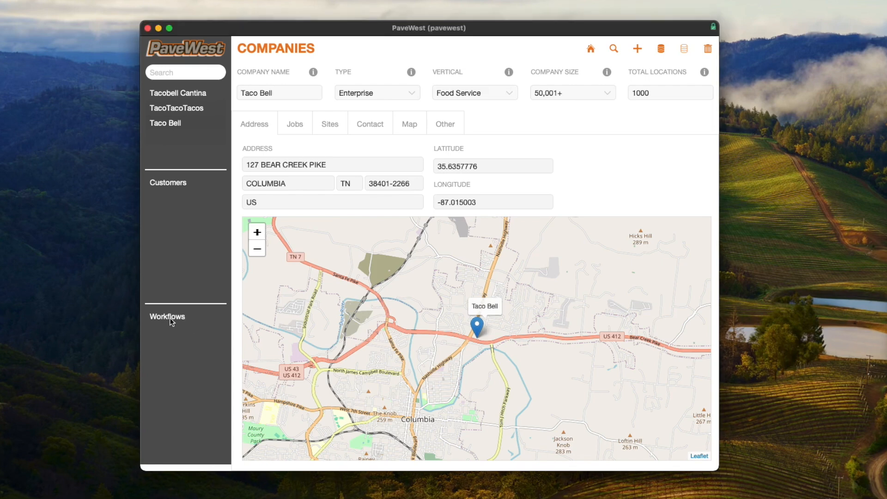
click(271, 233)
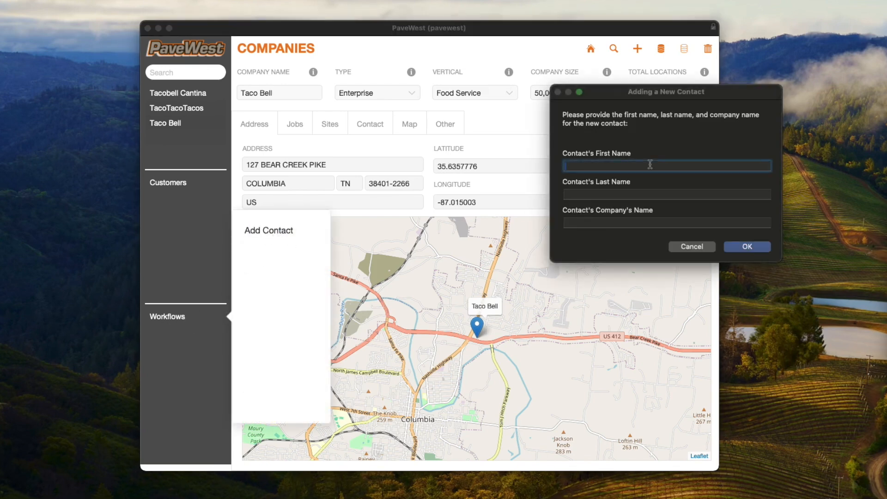
key(Tab)
key(Tab)
text(Taco)
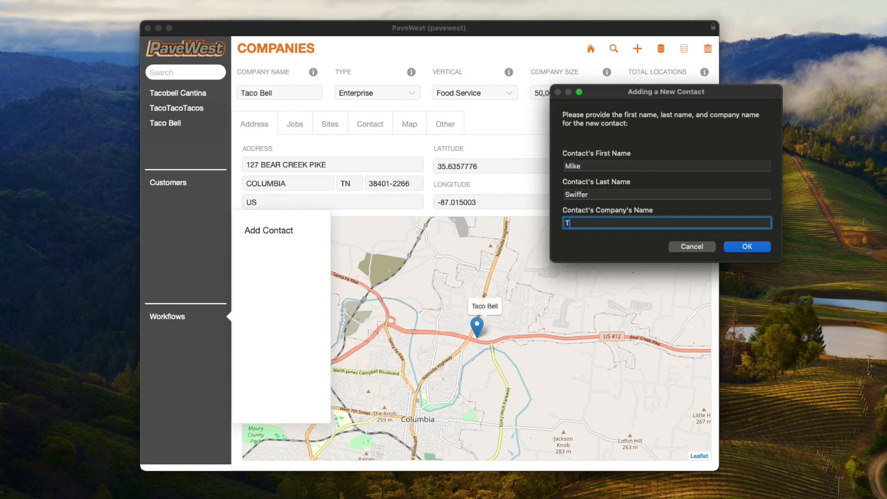
text( Bell)
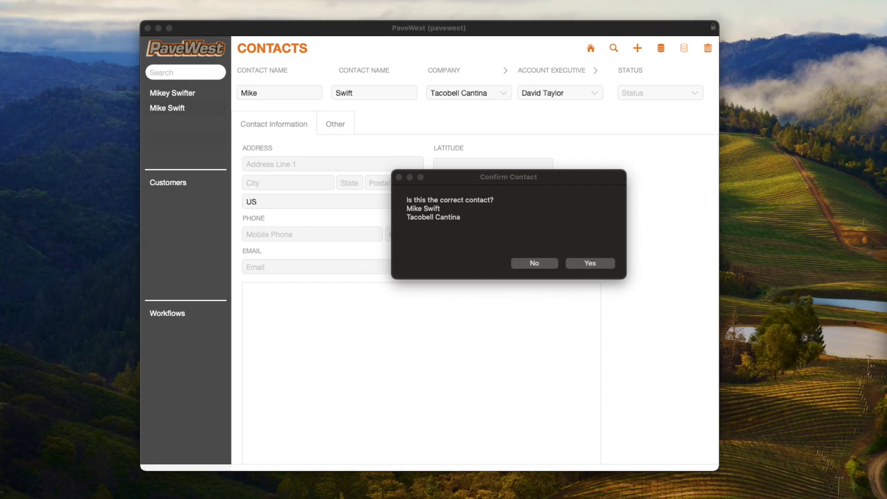
Step: Decline the suggested contact, proceed to matching the company, and skip the Tacobell Cantina and TacoTacoTacos suggestions
click(537, 264)
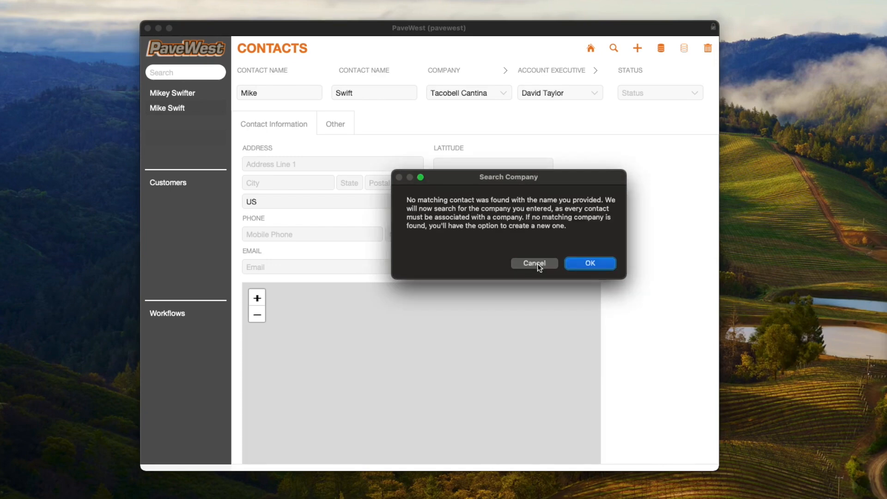
click(593, 264)
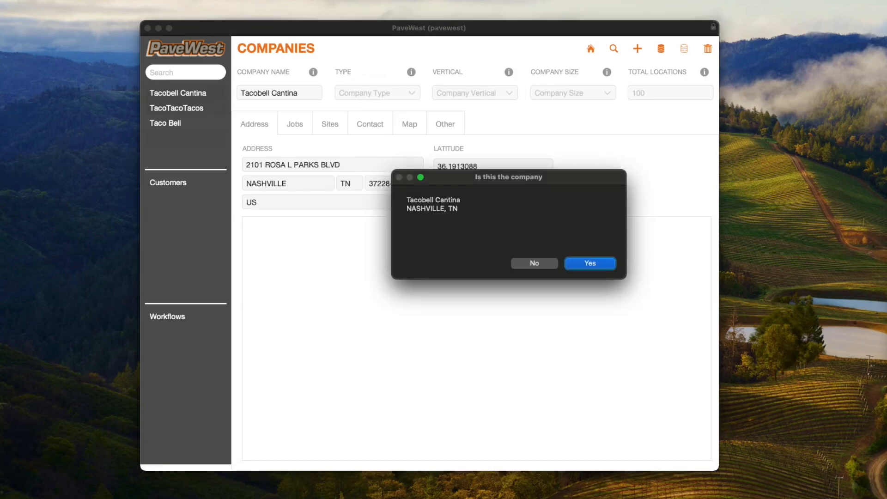
click(538, 263)
click(537, 263)
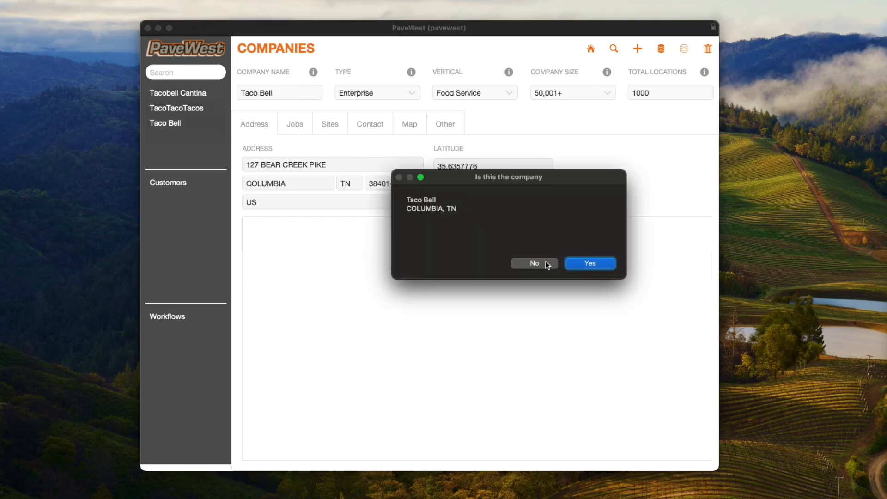
Step: Accept Taco Bell as the matching company, create the new contact linked to it, and acknowledge the reminder to complete its details
click(590, 263)
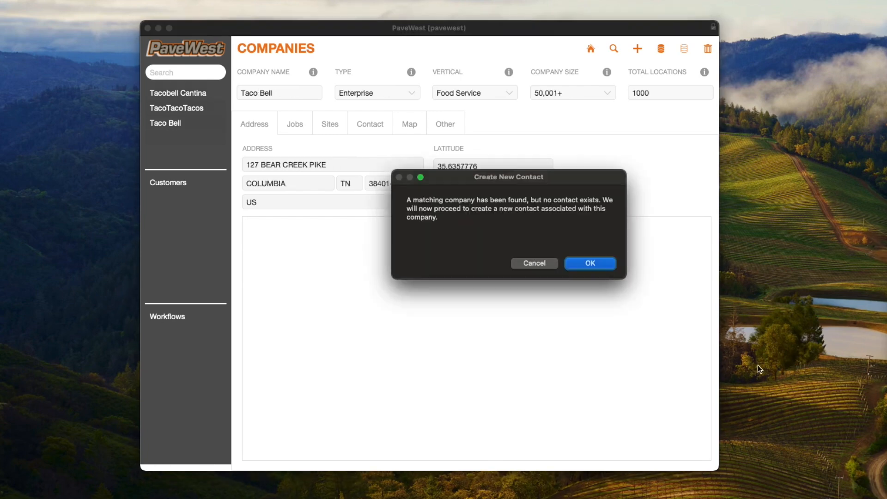
key(Return)
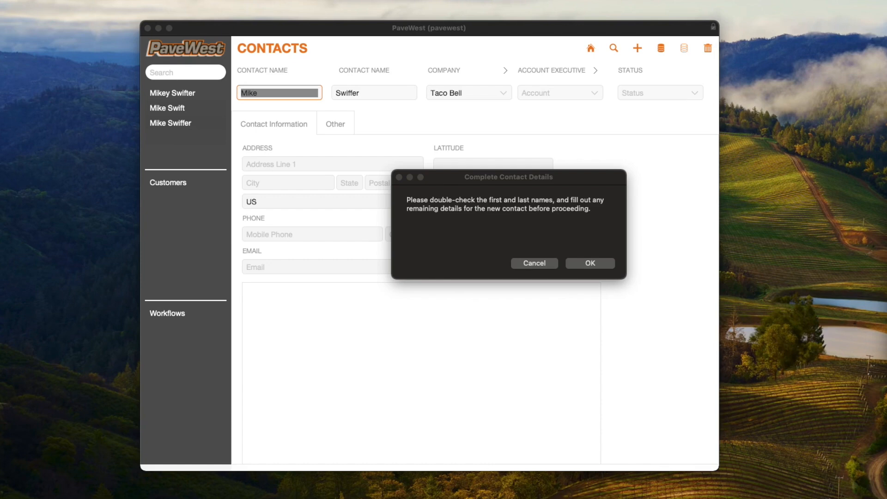
click(578, 265)
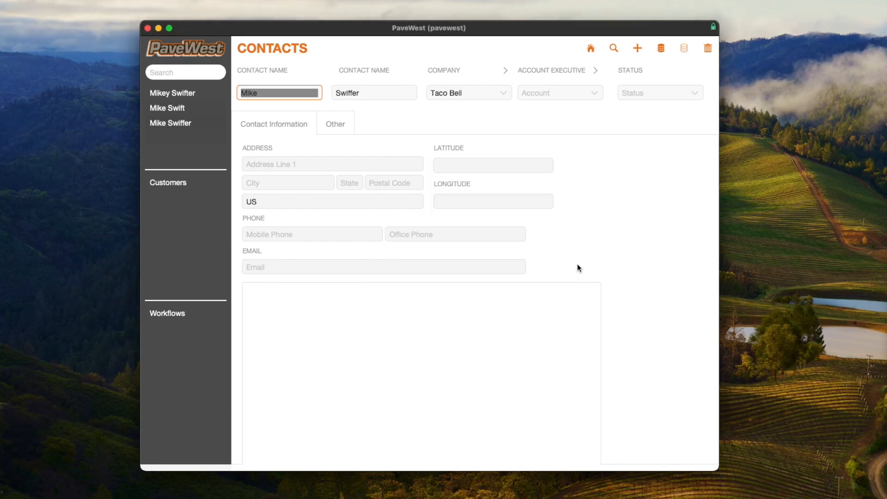